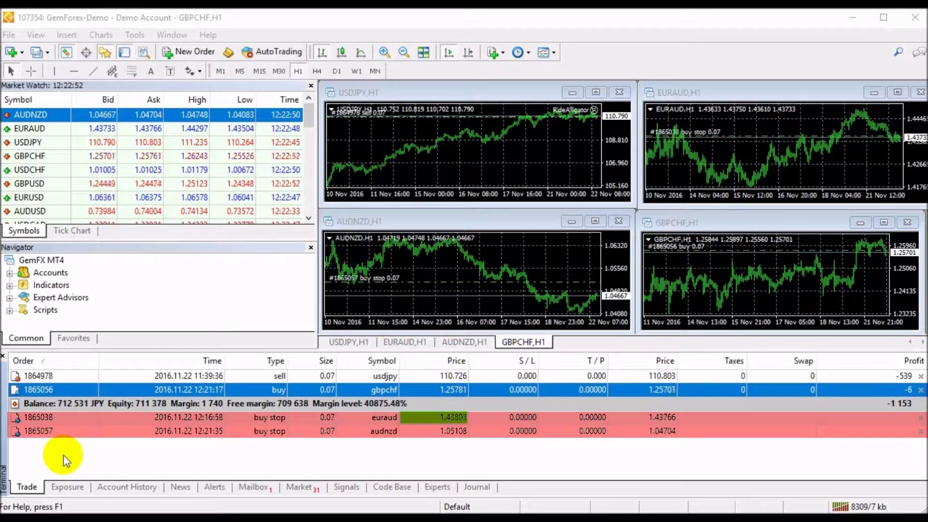
Step: Keep profit for the GBPCHF buy order shown in term currency
right_click(118, 384)
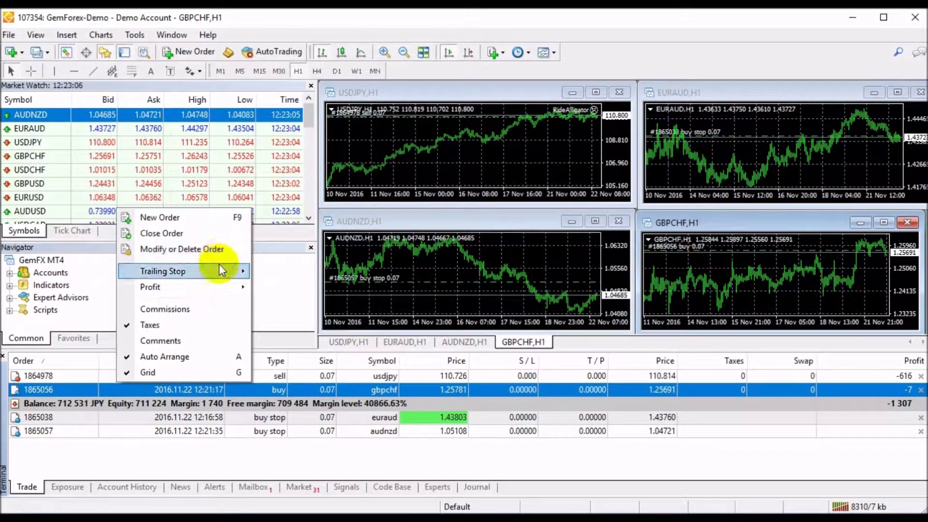
mouse_move(219, 272)
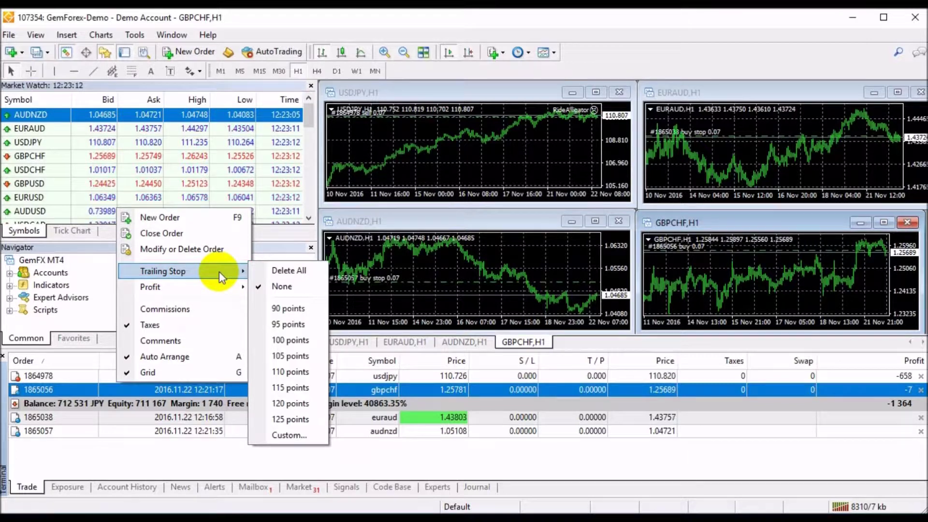
mouse_move(222, 293)
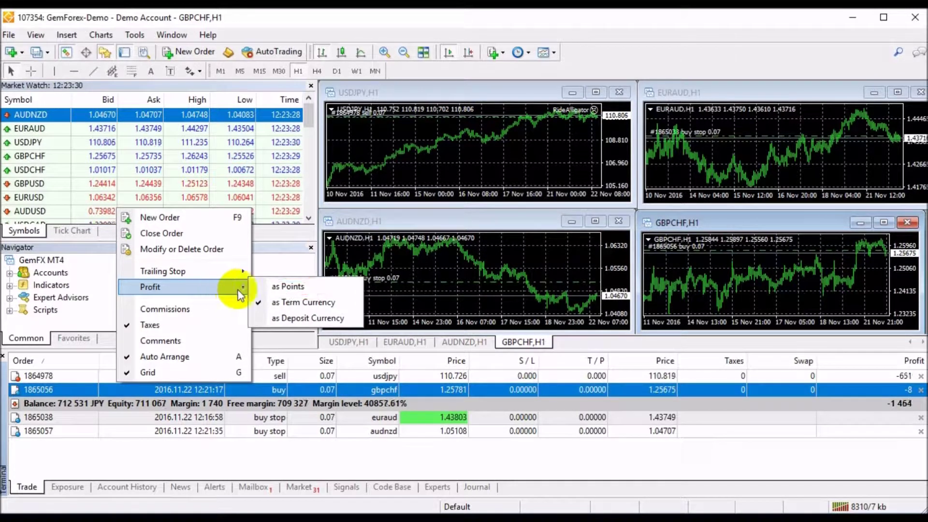
click(338, 304)
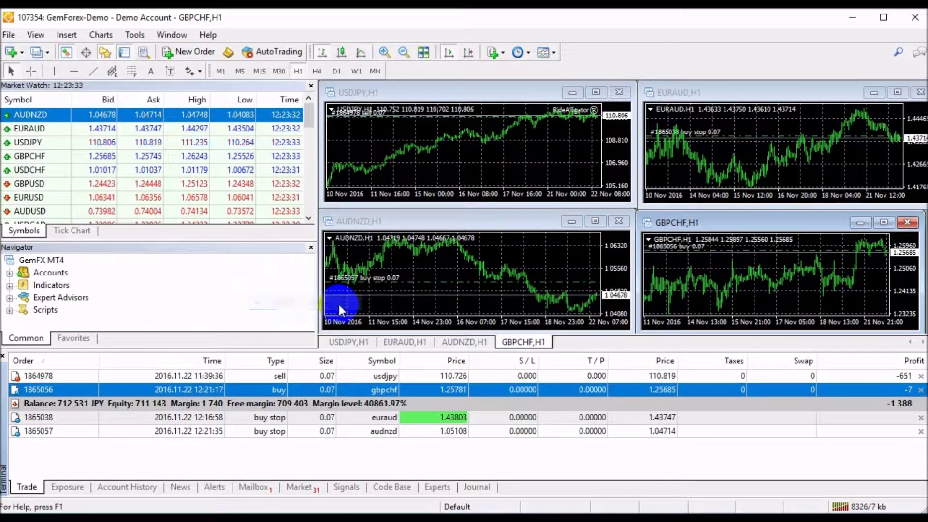
Step: Add Commission and Comment columns to the trade list
right_click(363, 381)
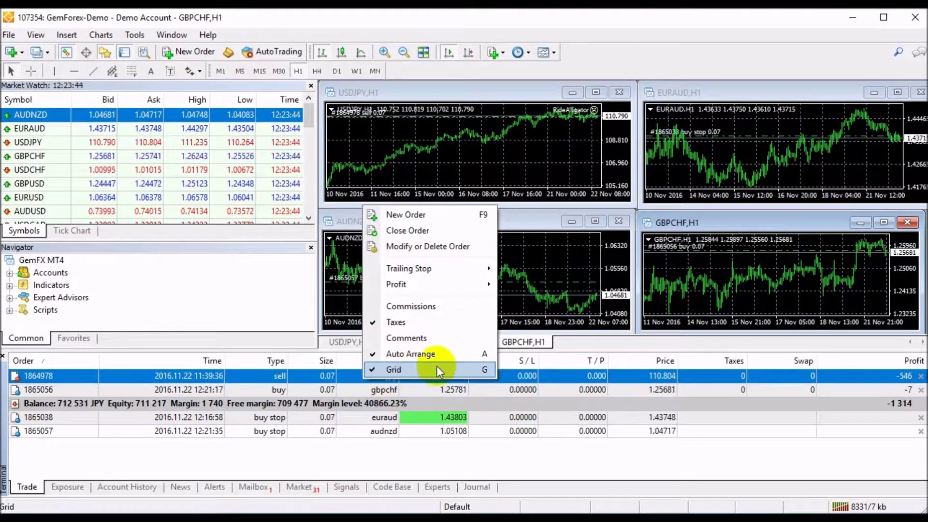
click(465, 315)
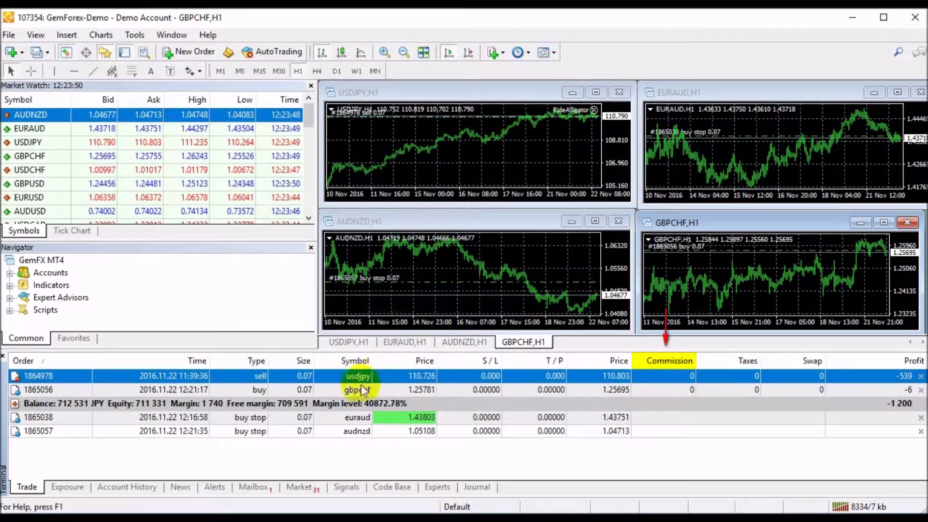
right_click(363, 384)
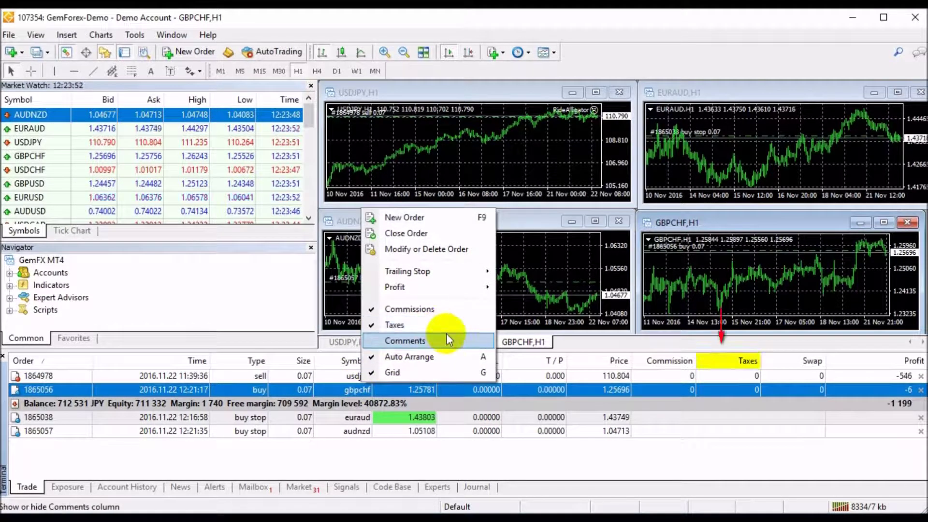
click(446, 341)
Step: Close the GBPCHF buy order and delete the EURAUD pending buy stop order
right_click(373, 375)
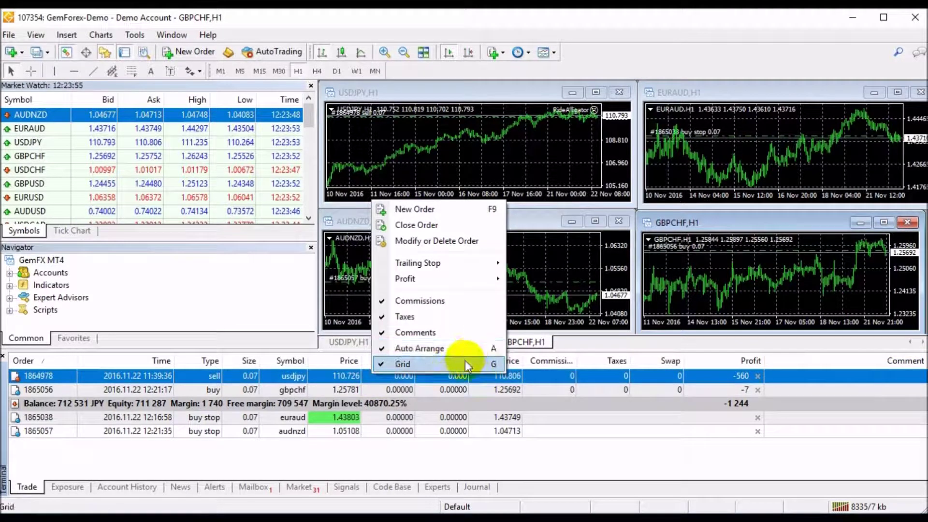
click(412, 389)
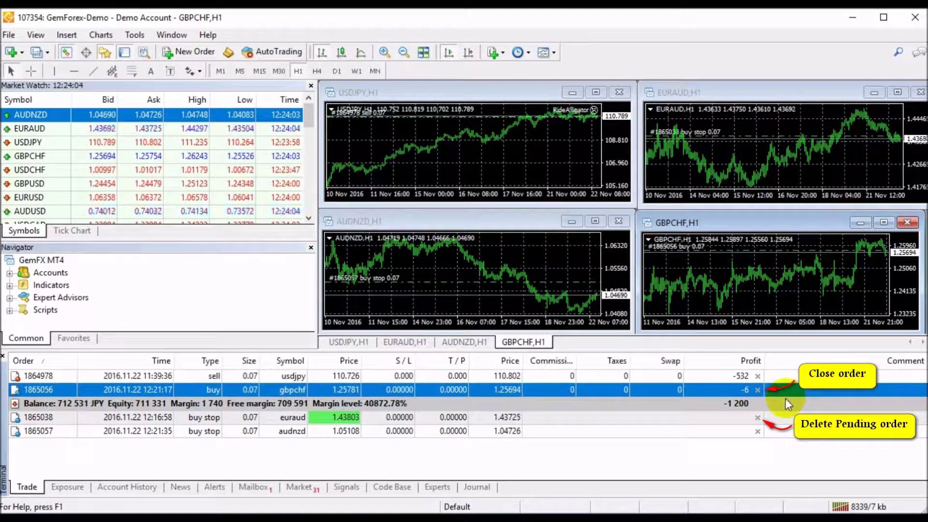
click(757, 390)
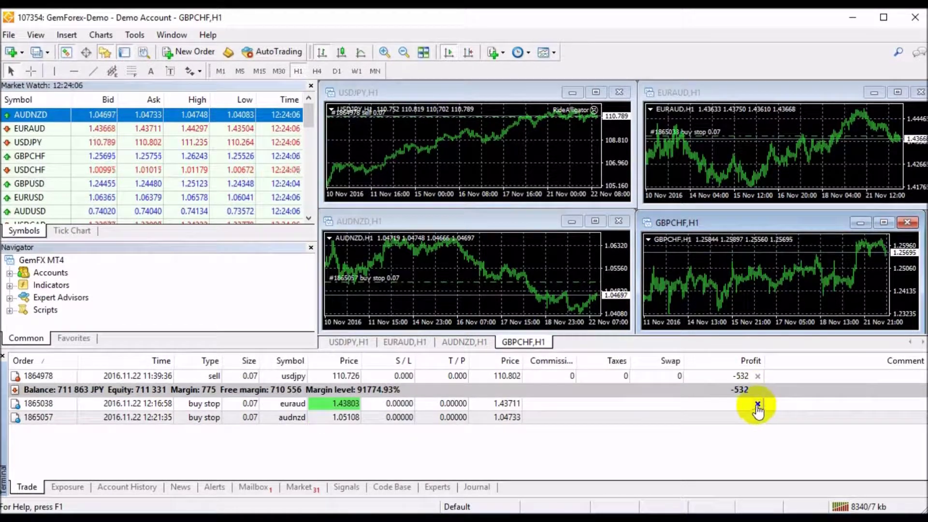
click(757, 403)
Step: Switch to the Exposure page listing the JPY and USD assets with the Long Positions chart
click(76, 488)
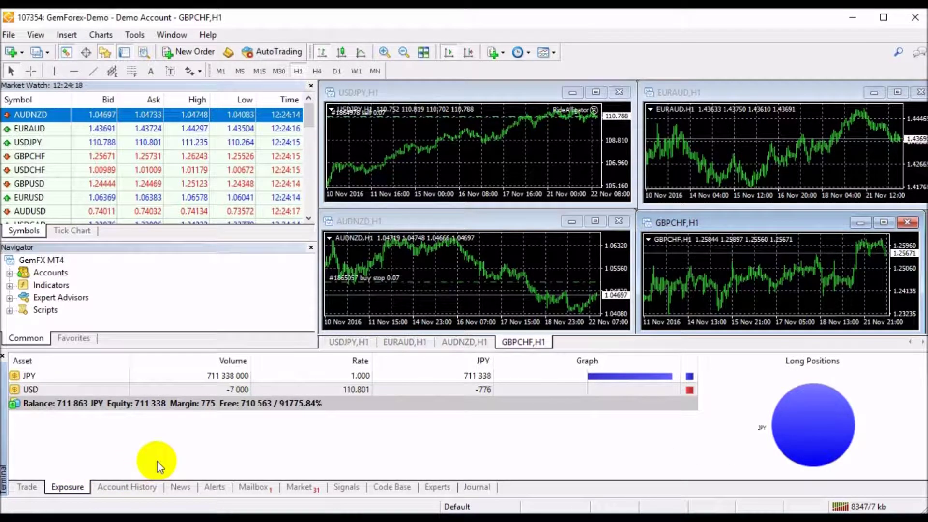
Step: Save the Account History as the HTML report Statement.htm, view it, then close the browser
click(123, 486)
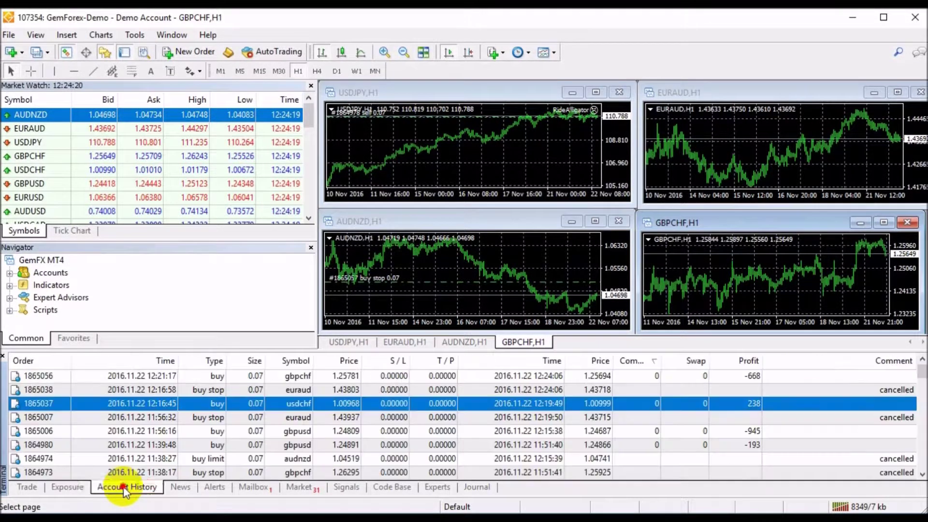
right_click(205, 421)
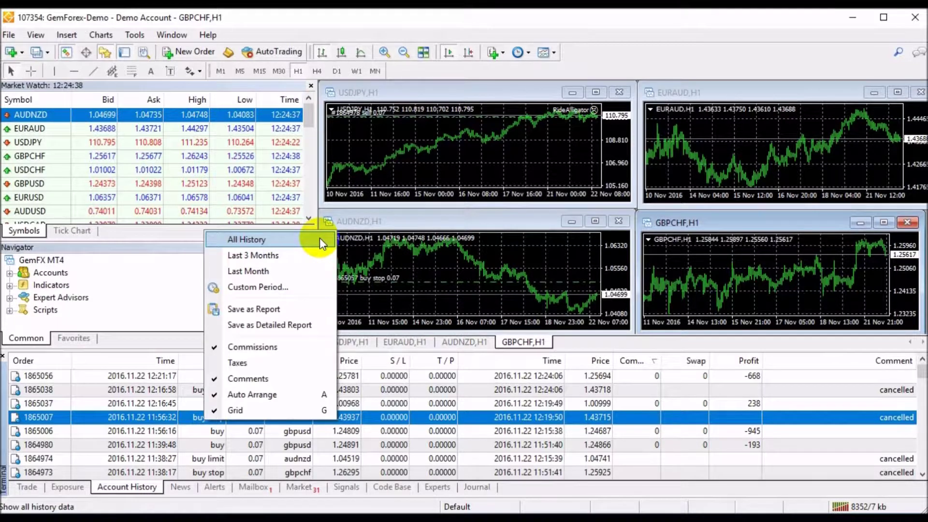
click(303, 311)
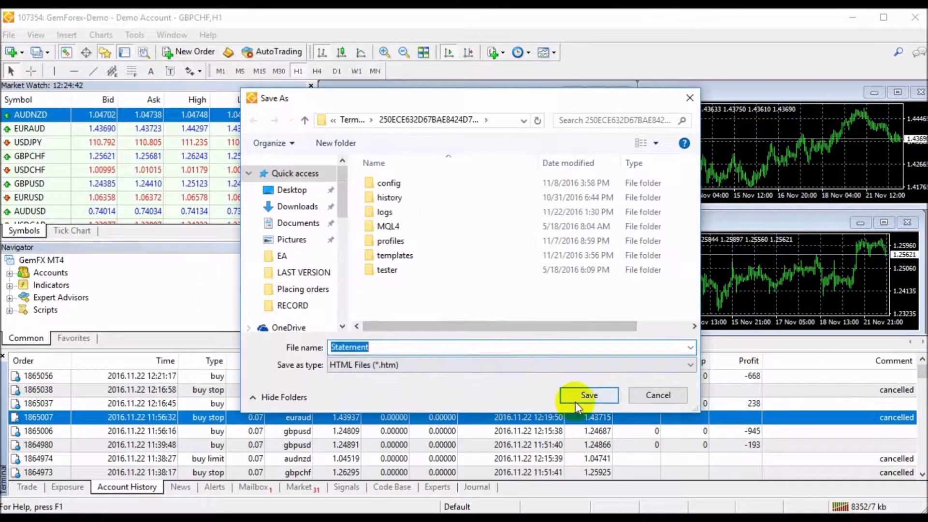
click(579, 400)
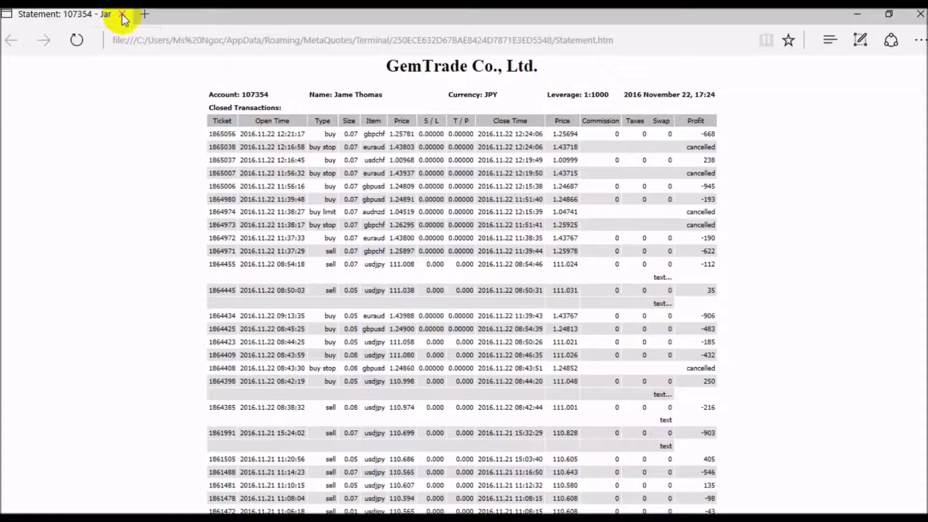
click(122, 14)
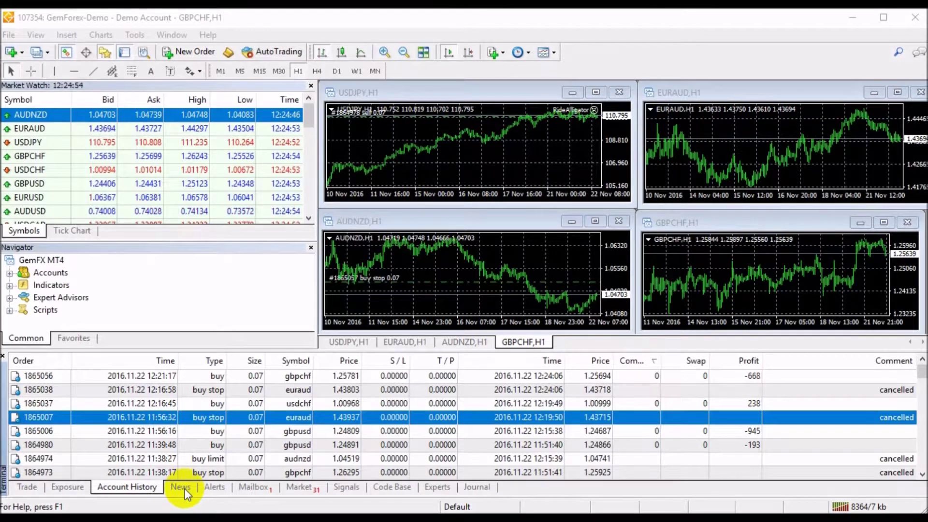
Step: Go from News to the empty Alerts list and create a new price alert
click(183, 488)
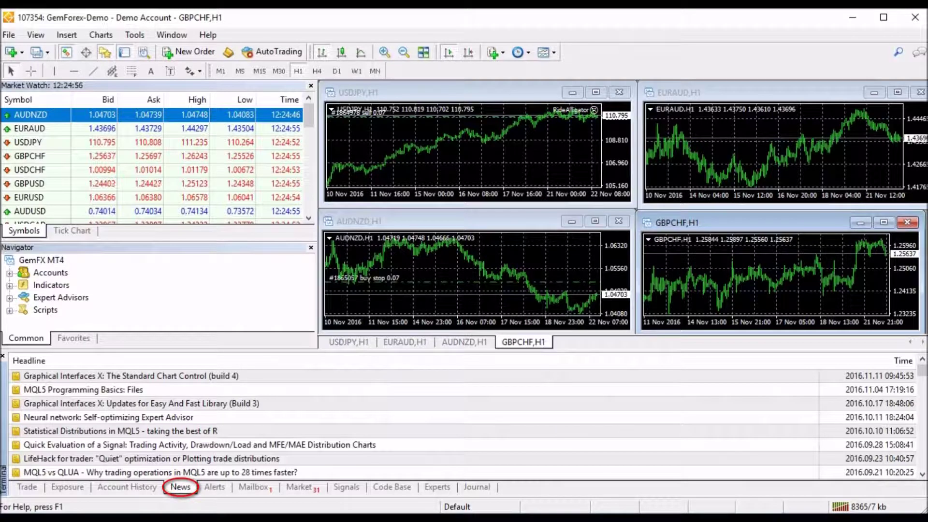
click(220, 488)
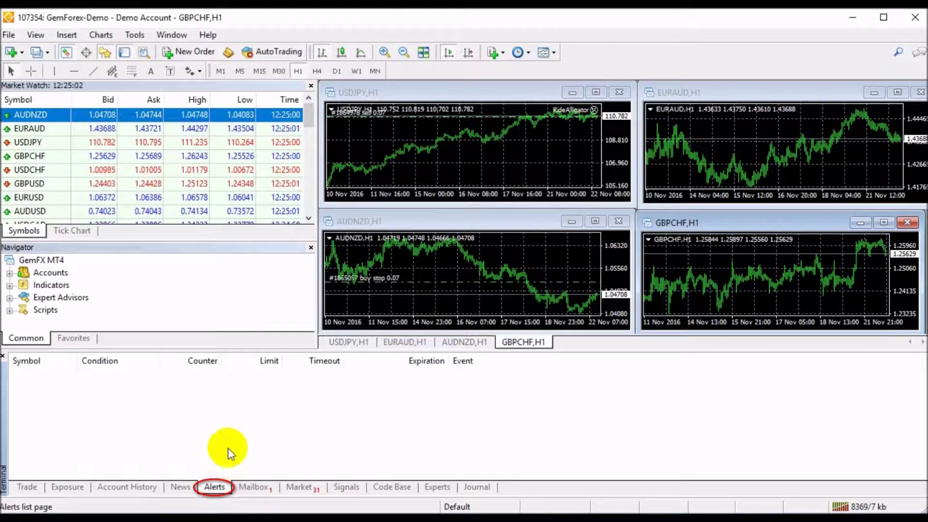
right_click(233, 381)
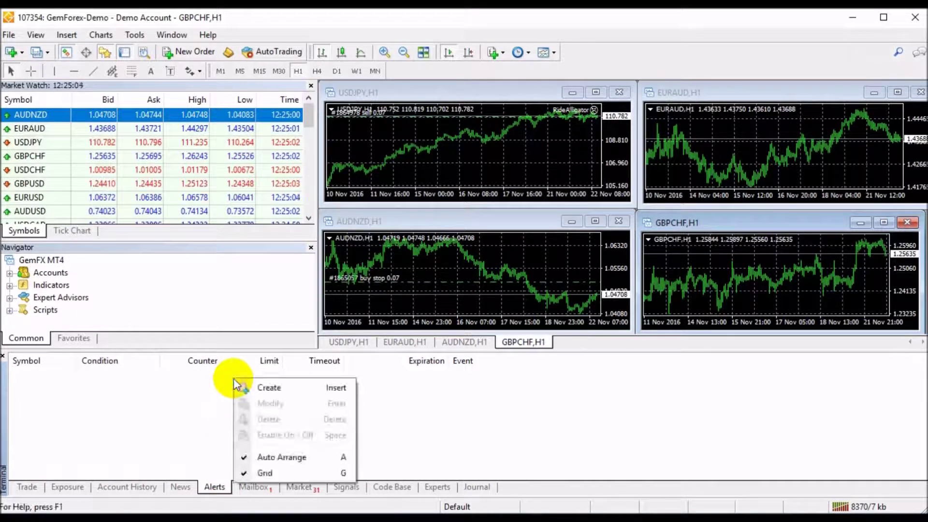
click(261, 385)
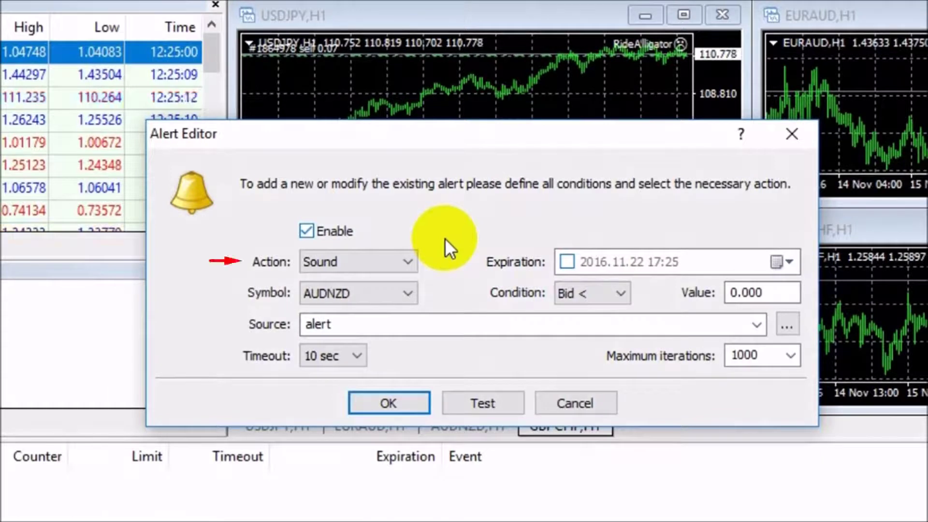
Step: Keep Sound as the alert action and enable expiration on November 24
click(408, 259)
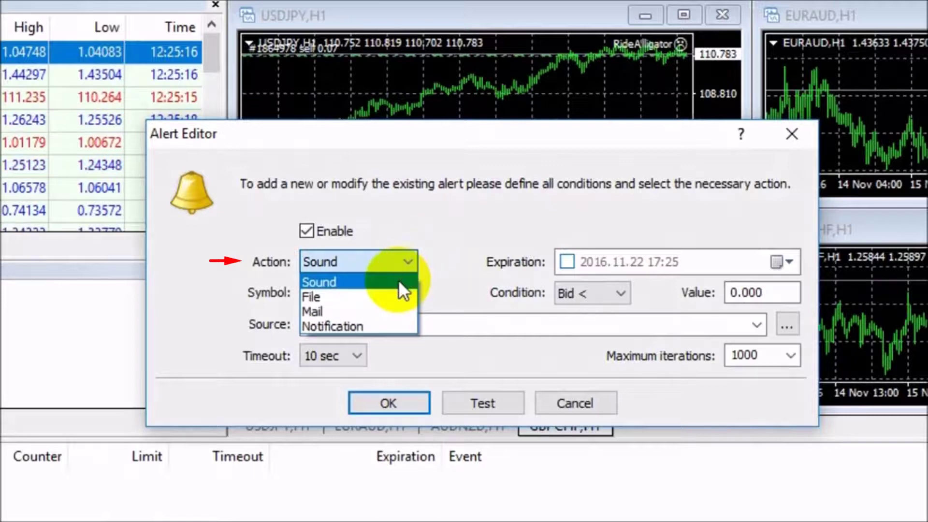
click(450, 297)
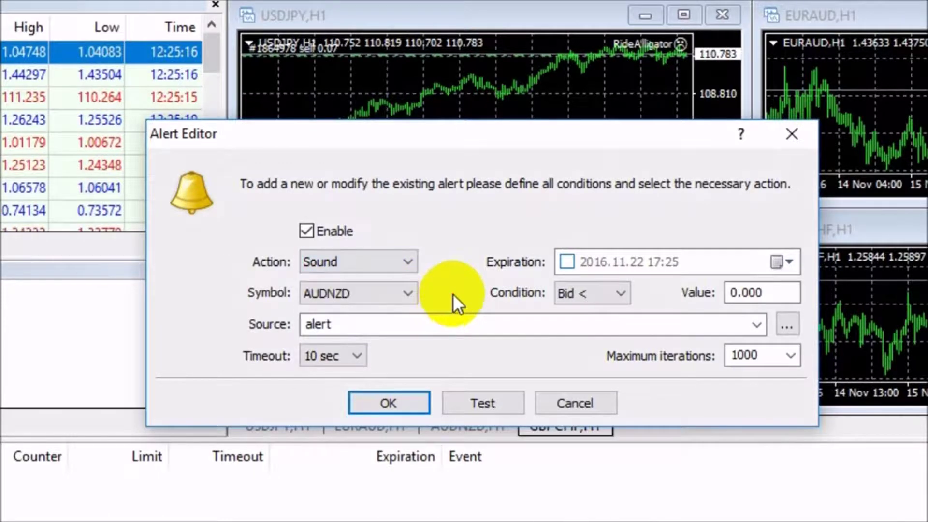
click(566, 264)
click(781, 261)
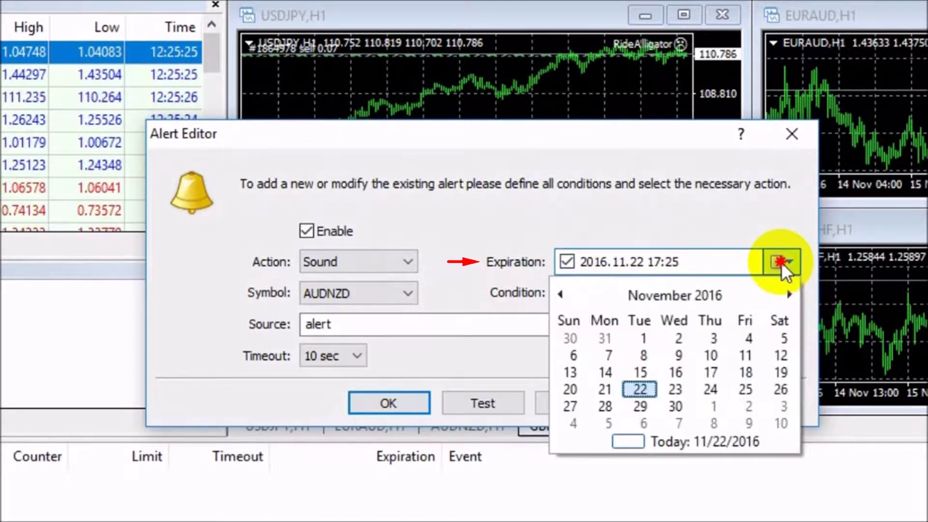
click(710, 389)
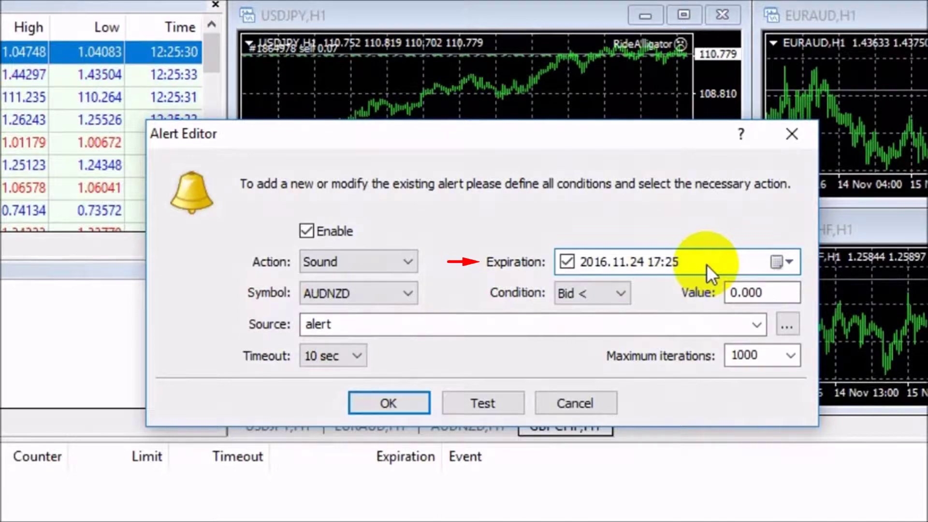
Step: Set the alert symbol to GBPAUD, keeping Bid <, alert sound and 10 sec timeout
click(408, 292)
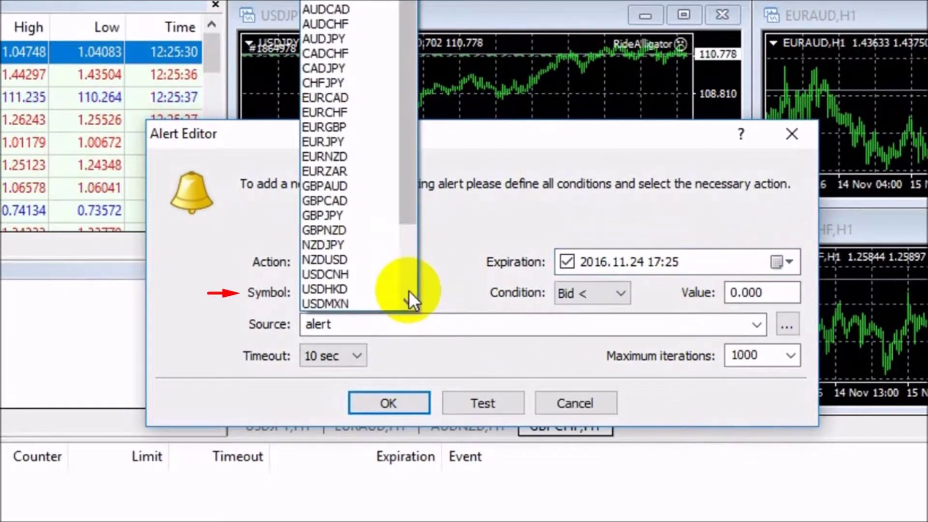
click(367, 188)
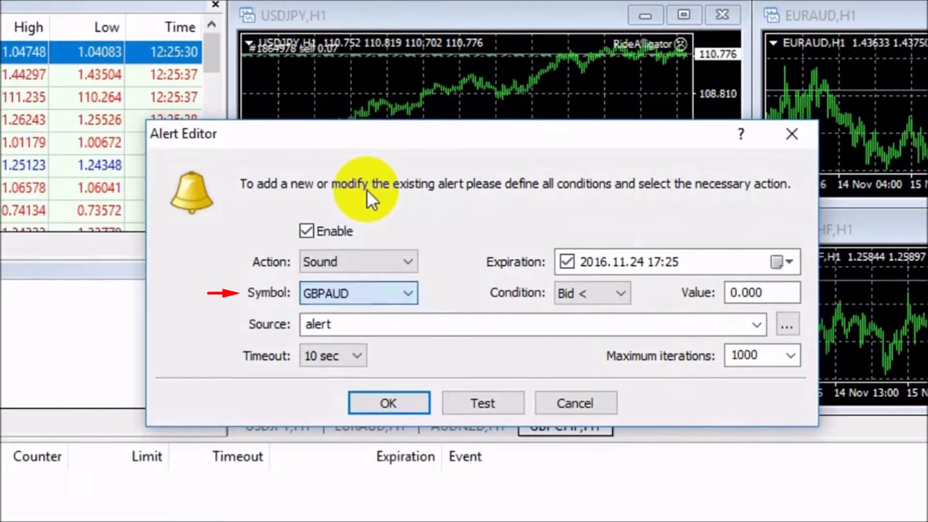
click(614, 290)
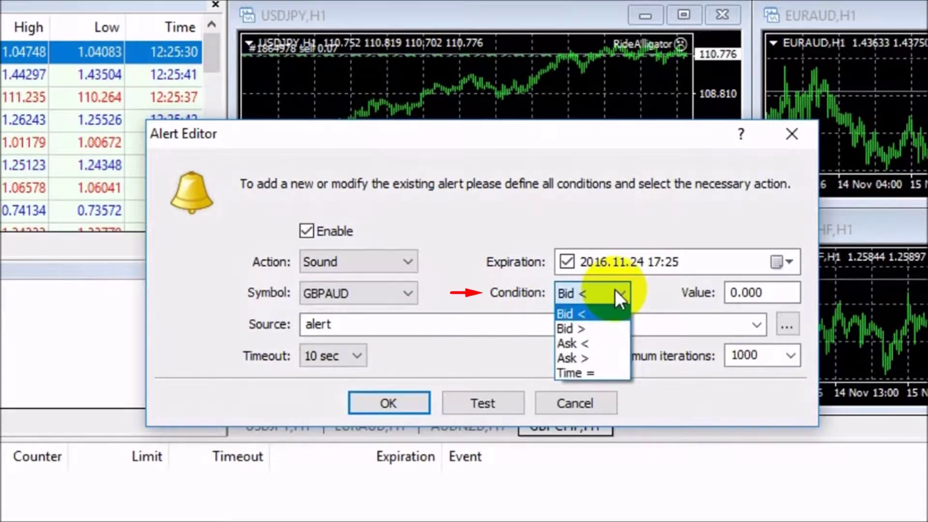
click(642, 289)
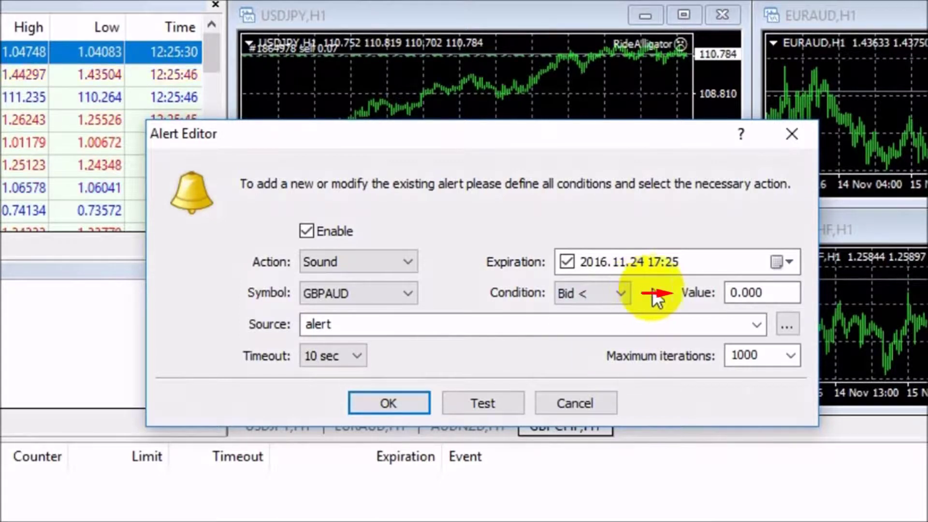
click(766, 296)
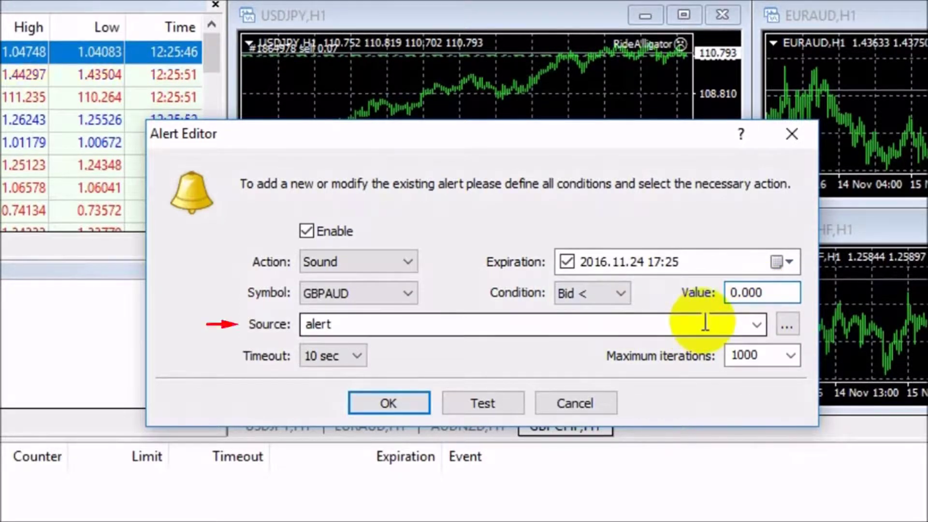
click(758, 324)
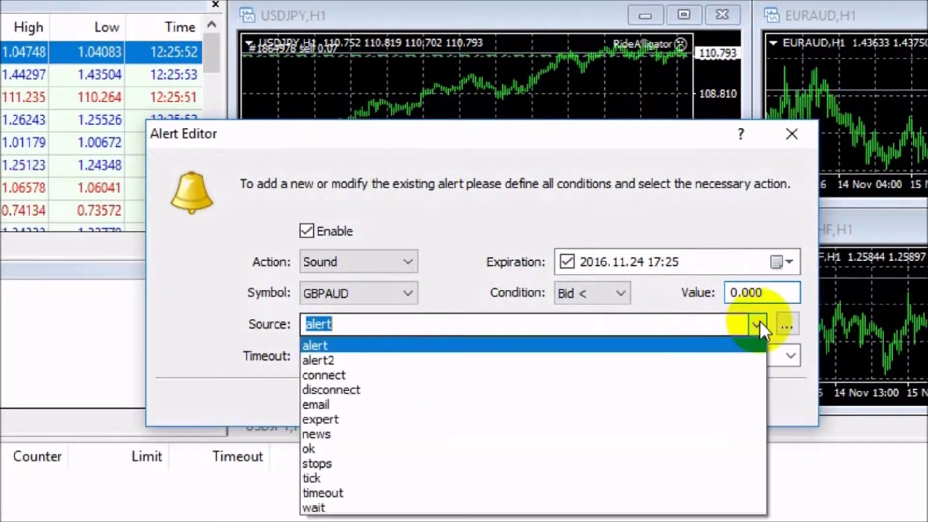
click(757, 323)
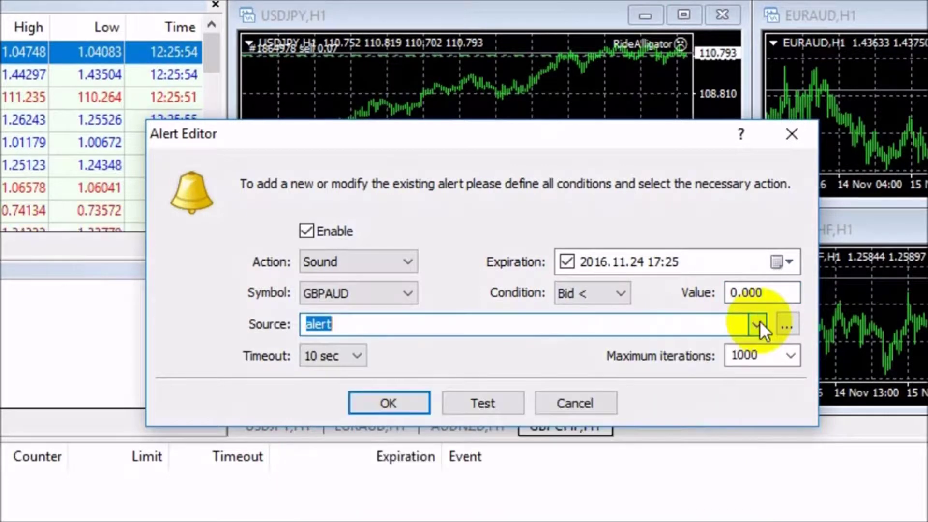
click(360, 353)
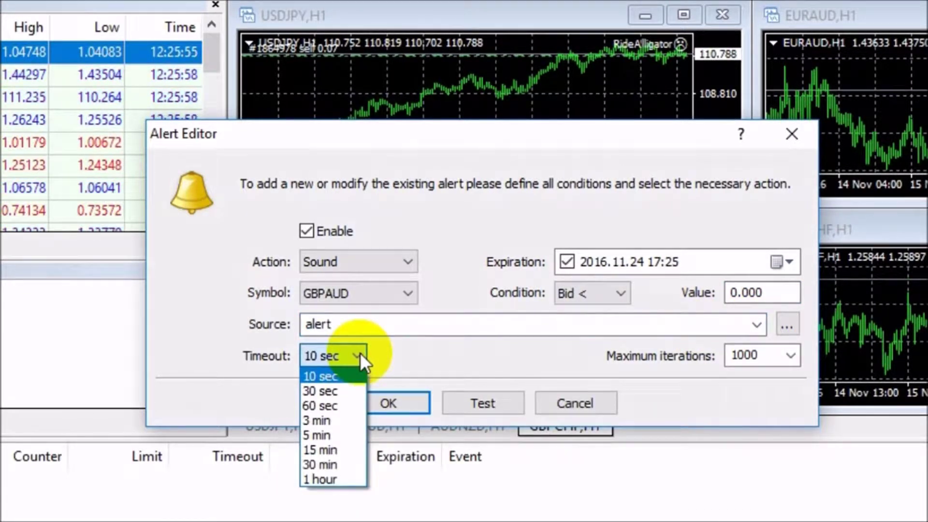
click(475, 352)
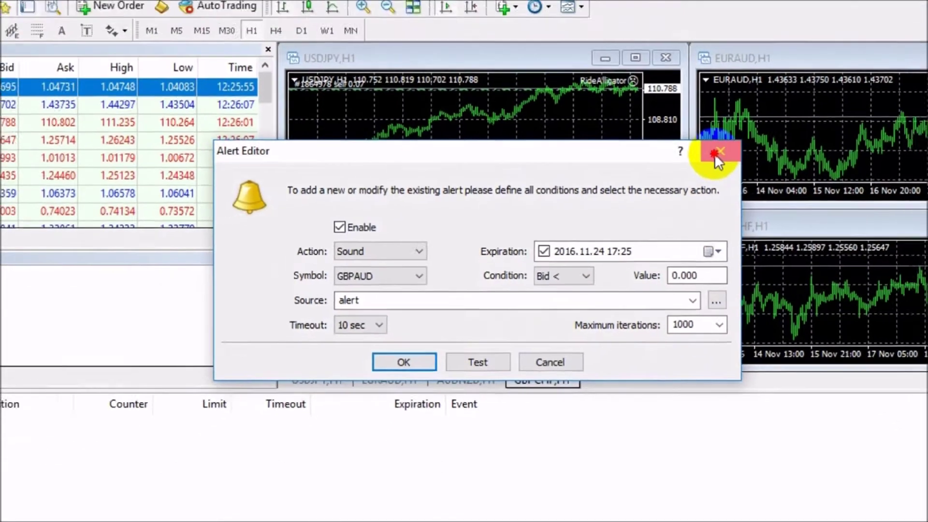
Step: Close the Alert Editor and browse Mailbox, Market Experts and Indicators, ending on Signals
click(791, 133)
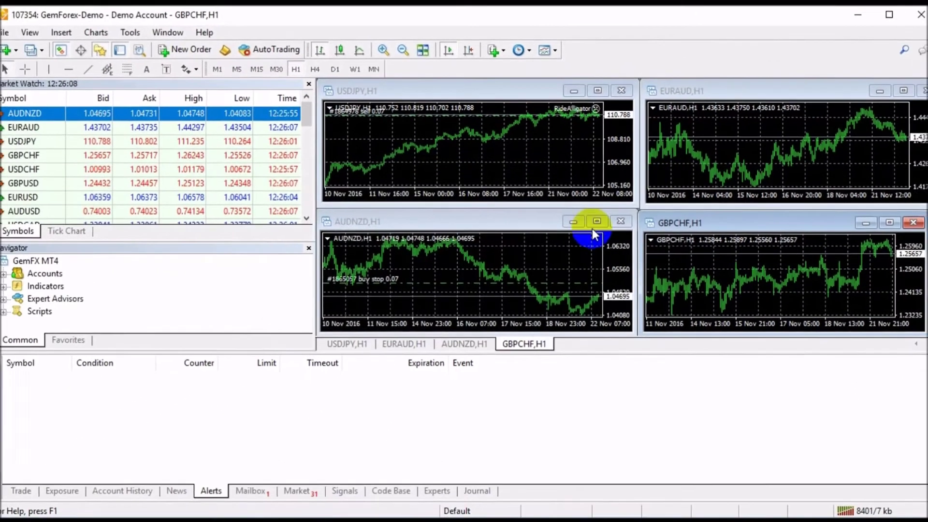
click(250, 491)
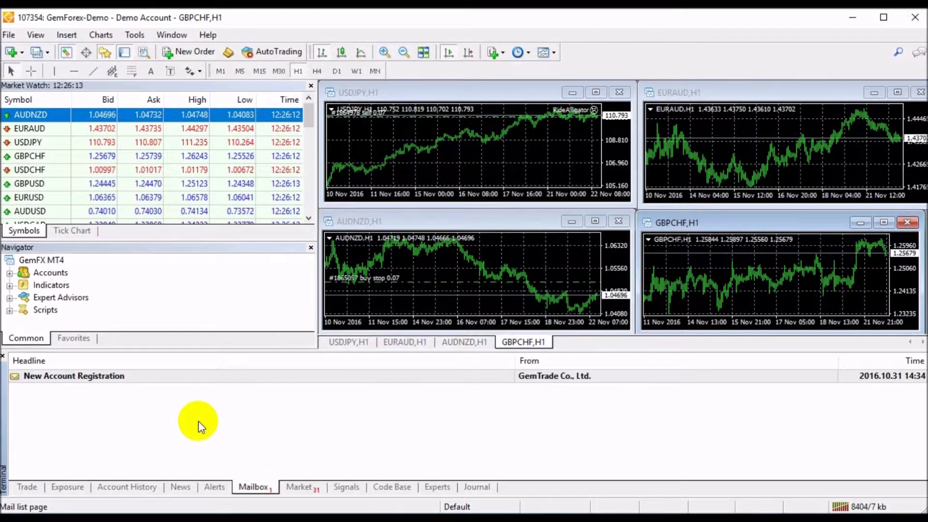
click(296, 485)
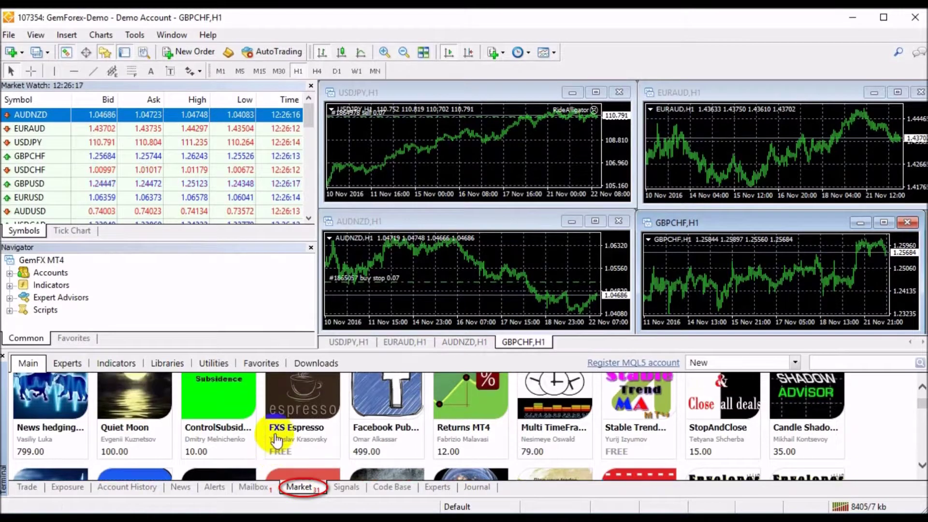
scroll(275, 440, down, 1)
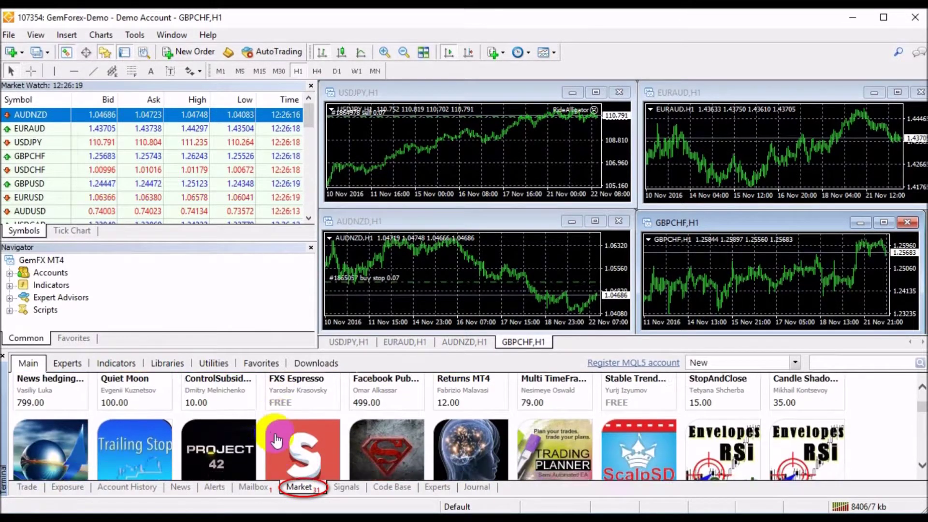
scroll(274, 438, down, 2)
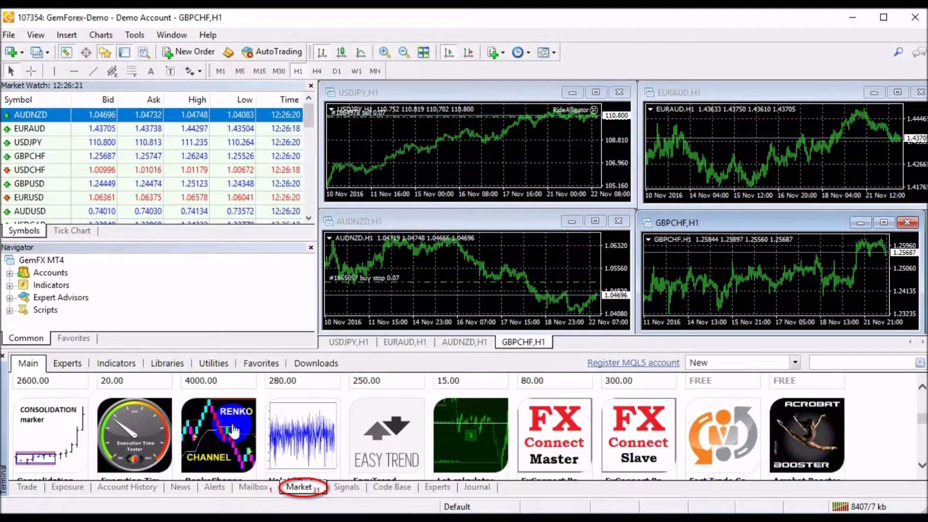
click(81, 363)
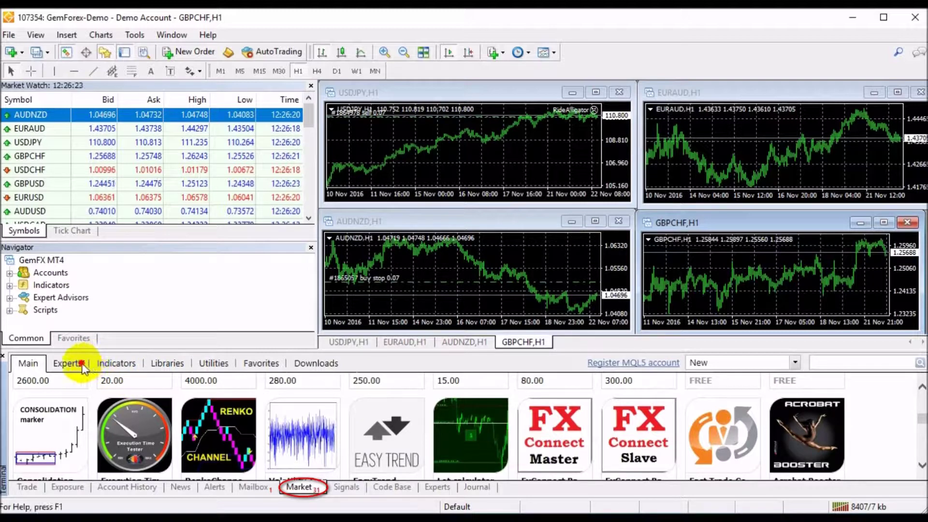
click(68, 364)
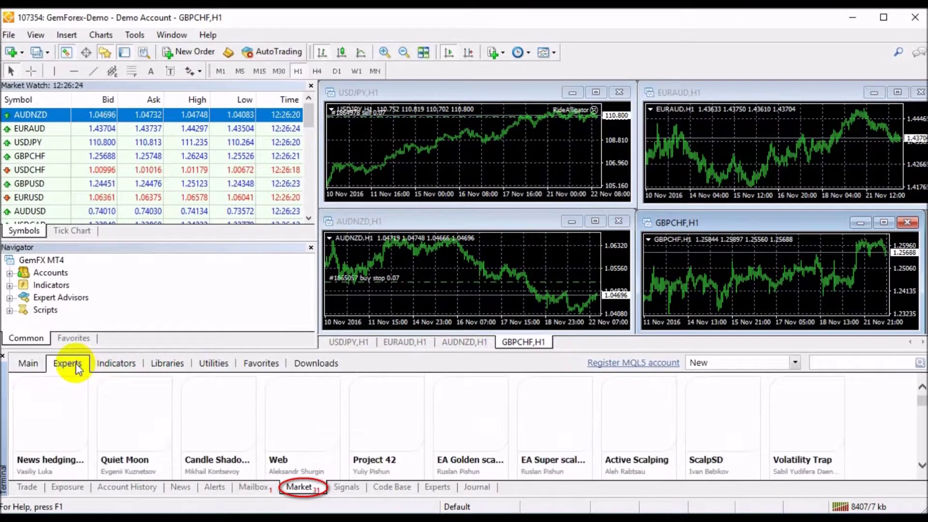
click(121, 361)
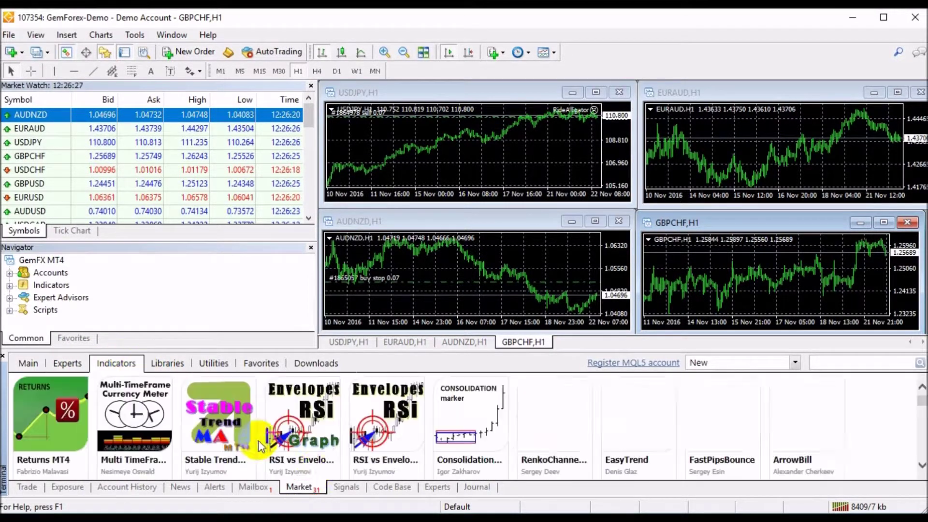
click(347, 487)
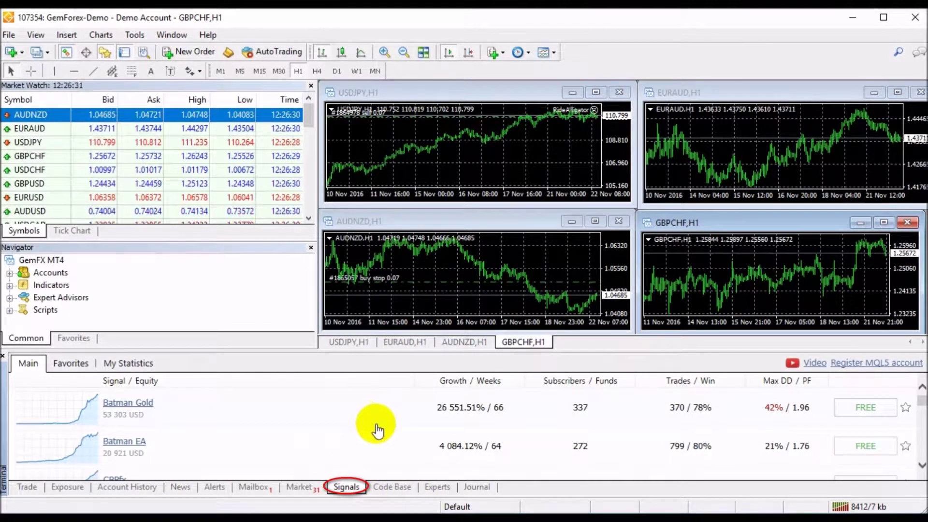
Step: Scroll through the Signals list, then show the Code Base list topped by Basket Chart Creator
scroll(378, 433, down, 3)
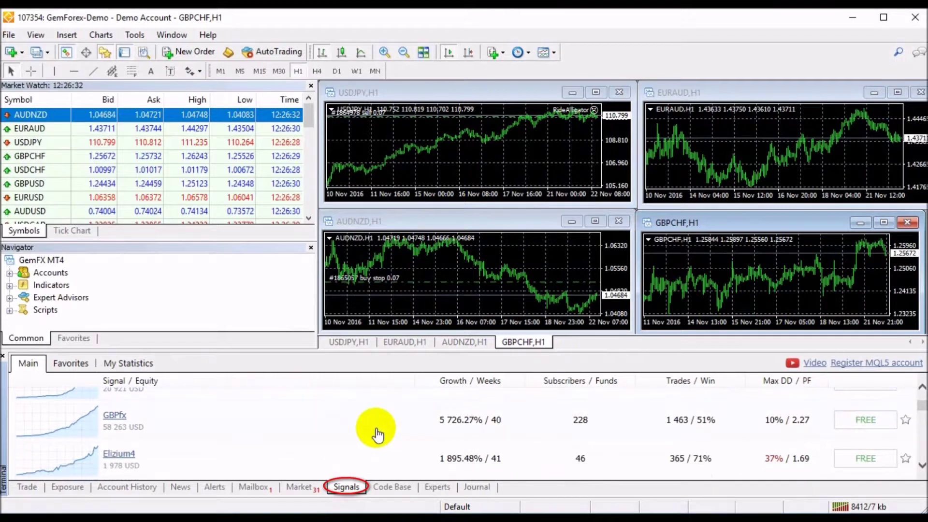
scroll(378, 434, up, 3)
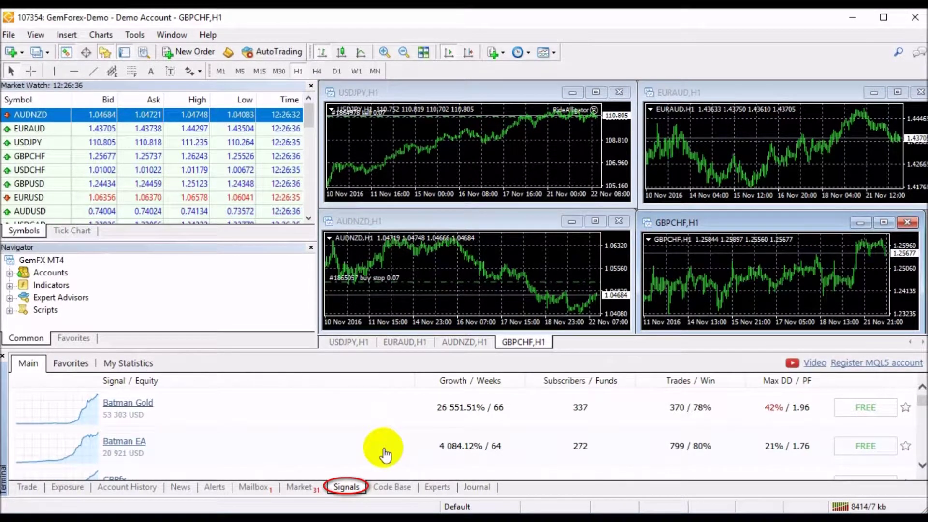
click(393, 488)
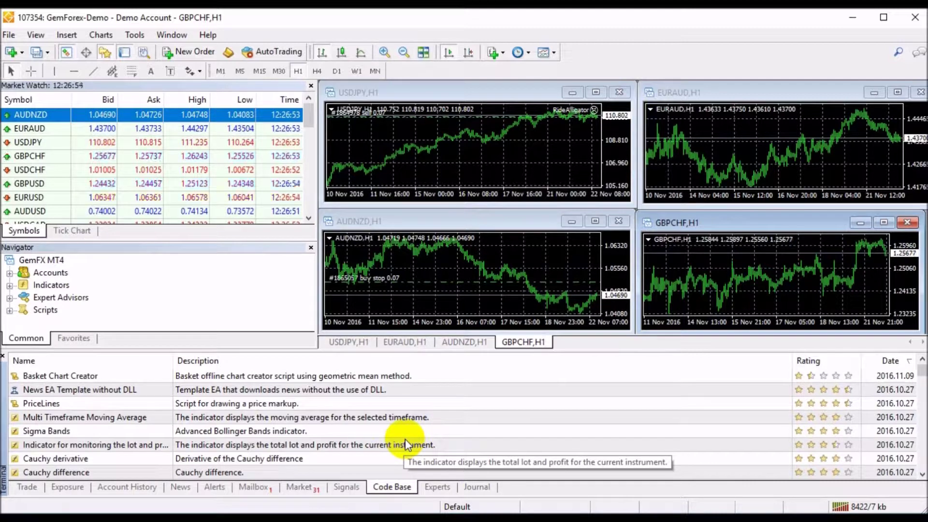
Step: Look through the Experts log, then switch to the Journal log
click(437, 487)
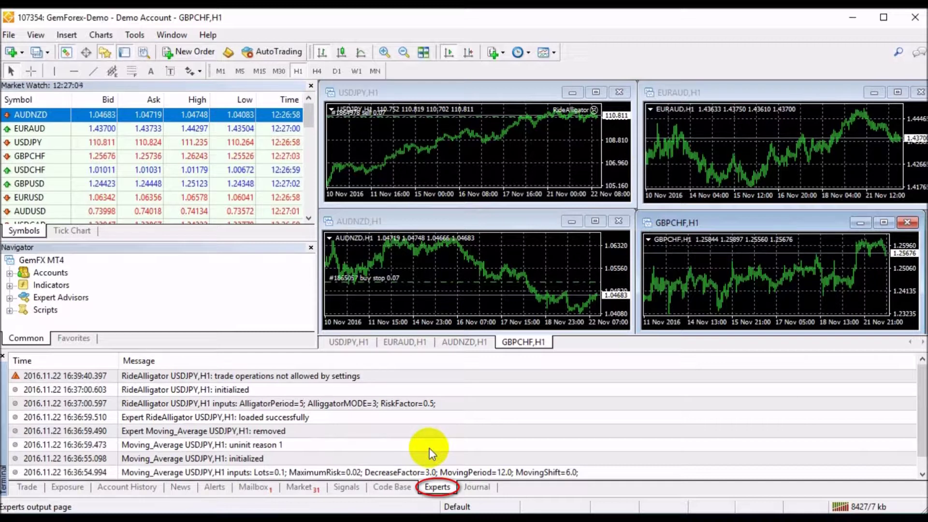
scroll(429, 448, down, 1)
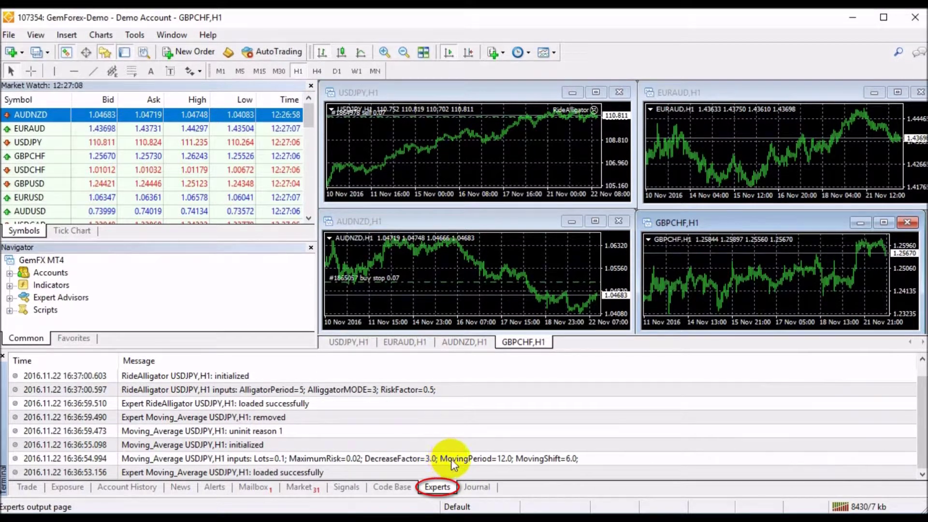
click(475, 487)
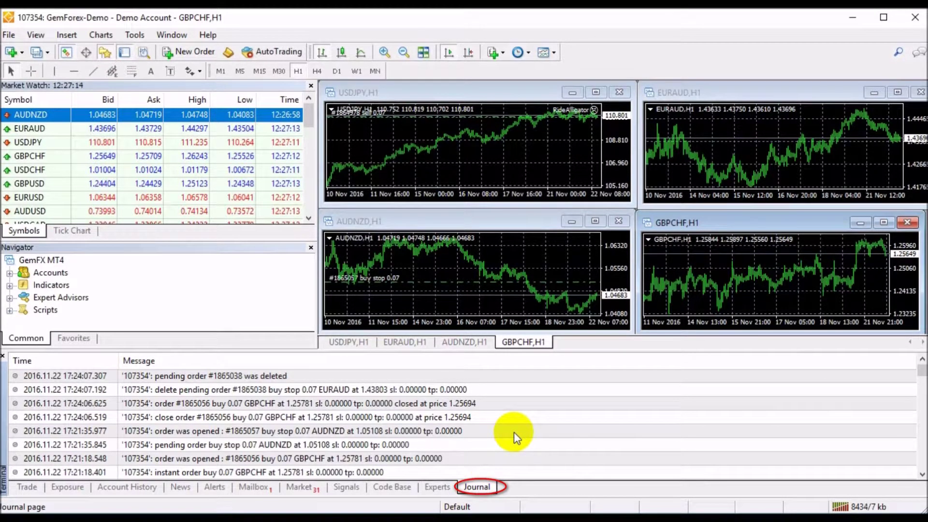
Step: Open the logs folder from the pending-order deletion Journal entry, then close it
click(275, 392)
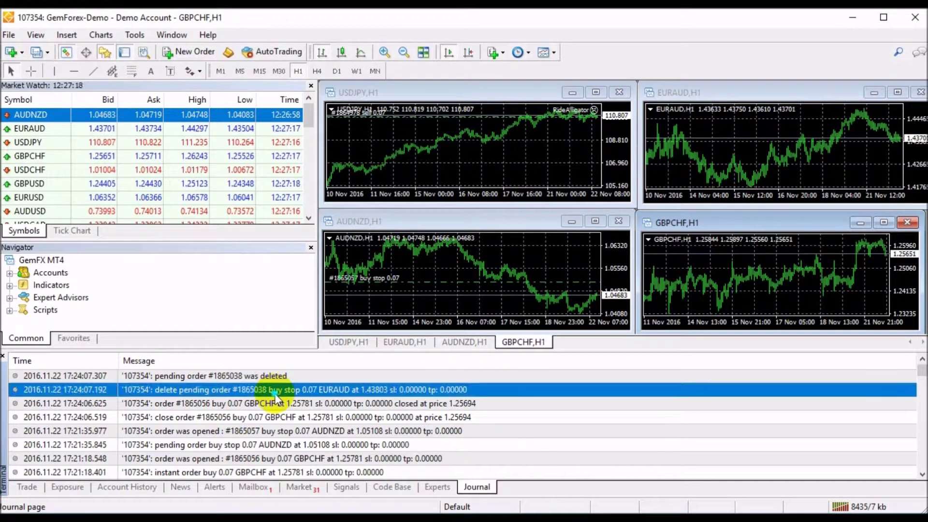
right_click(275, 393)
click(292, 402)
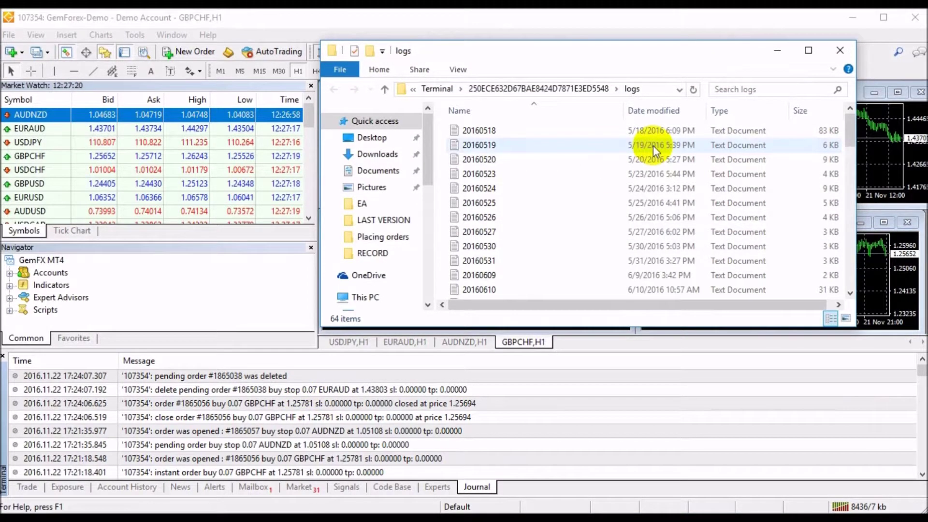
click(830, 55)
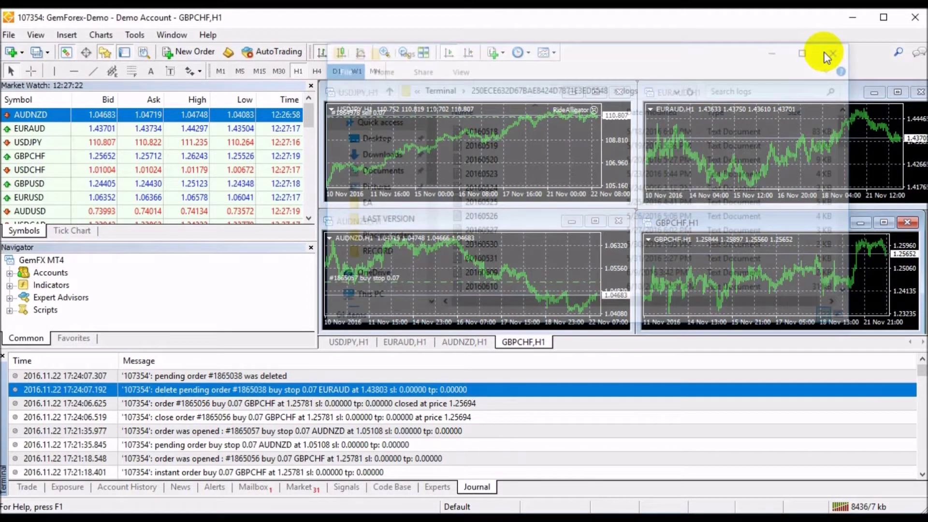
Step: Show the GBPCHF Journal entry's menu with Open, Copy, View, Clear and Auto Scroll
right_click(295, 405)
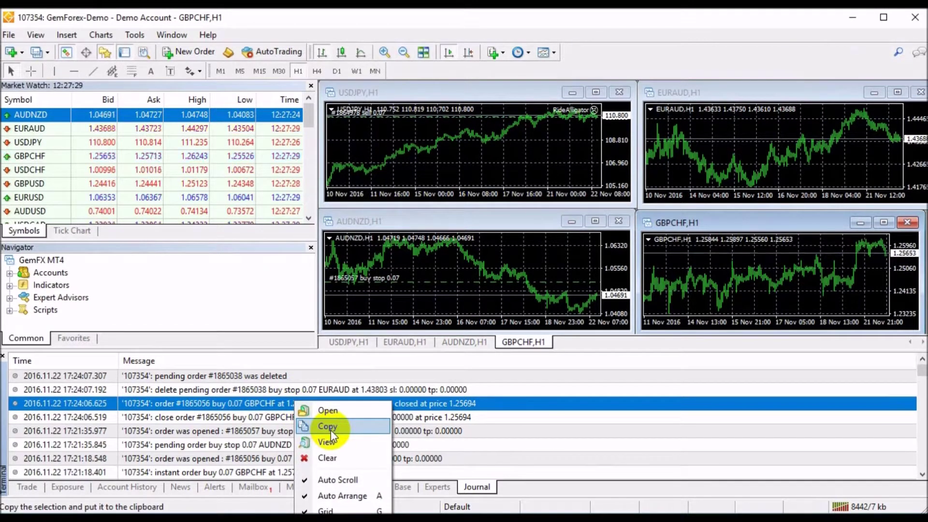